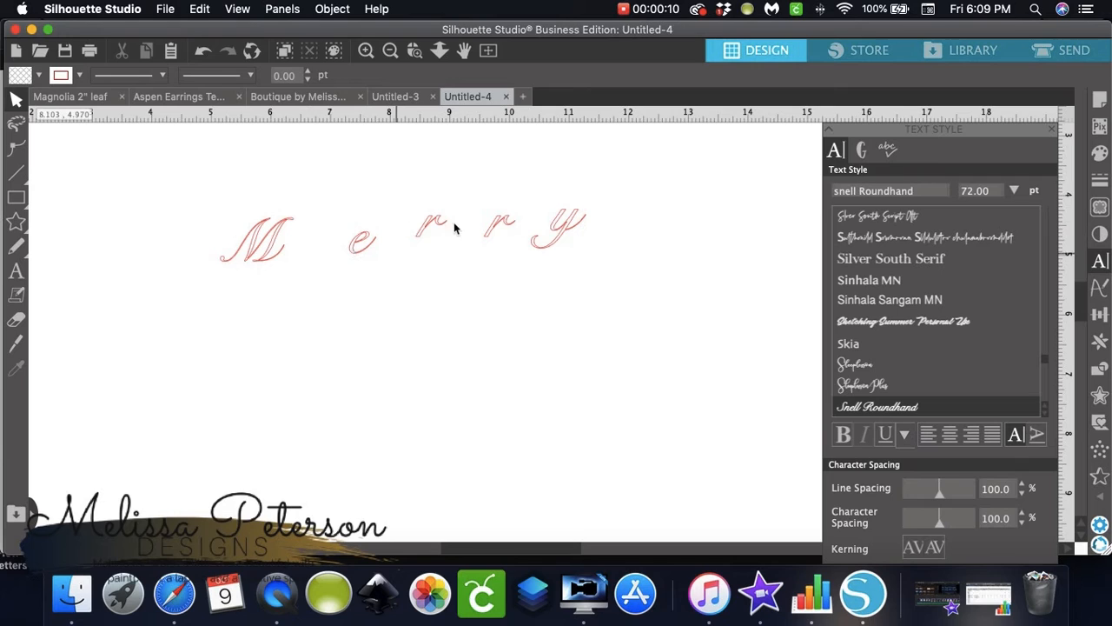
- Move the e next to the M and enlarge the M proportionally to about 116 pt
drag(367, 251, 308, 252)
click(263, 224)
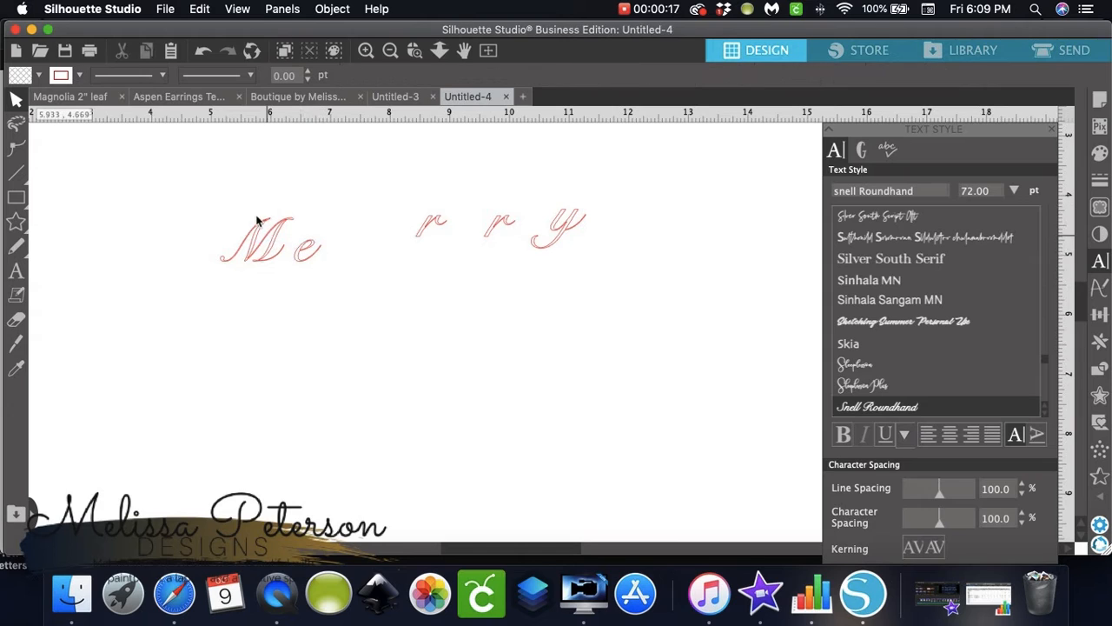
click(255, 230)
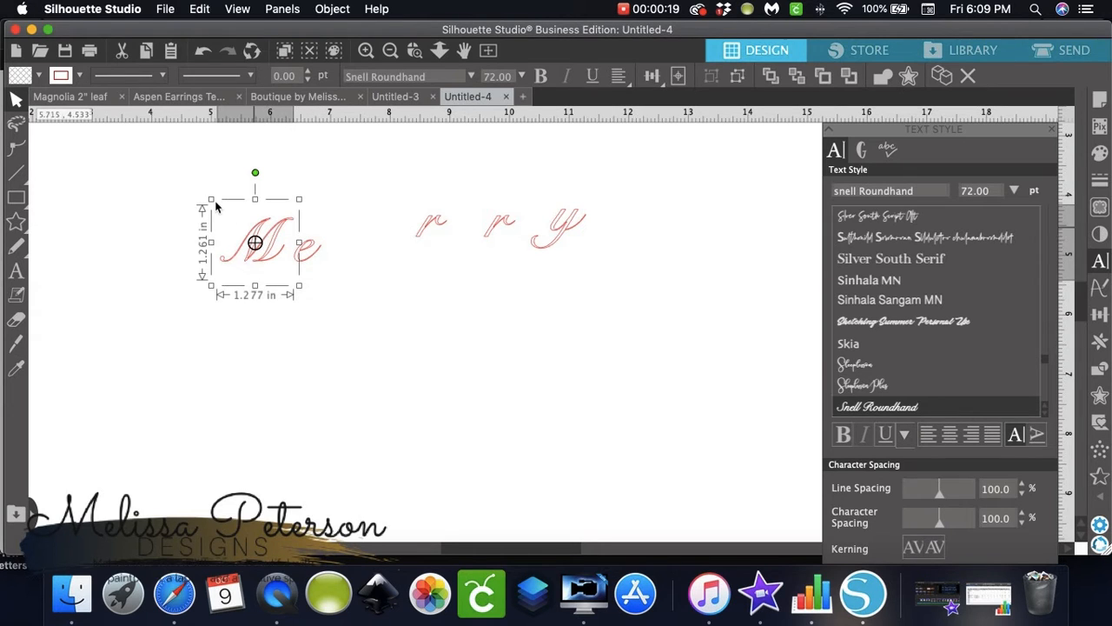
drag(212, 199, 140, 170)
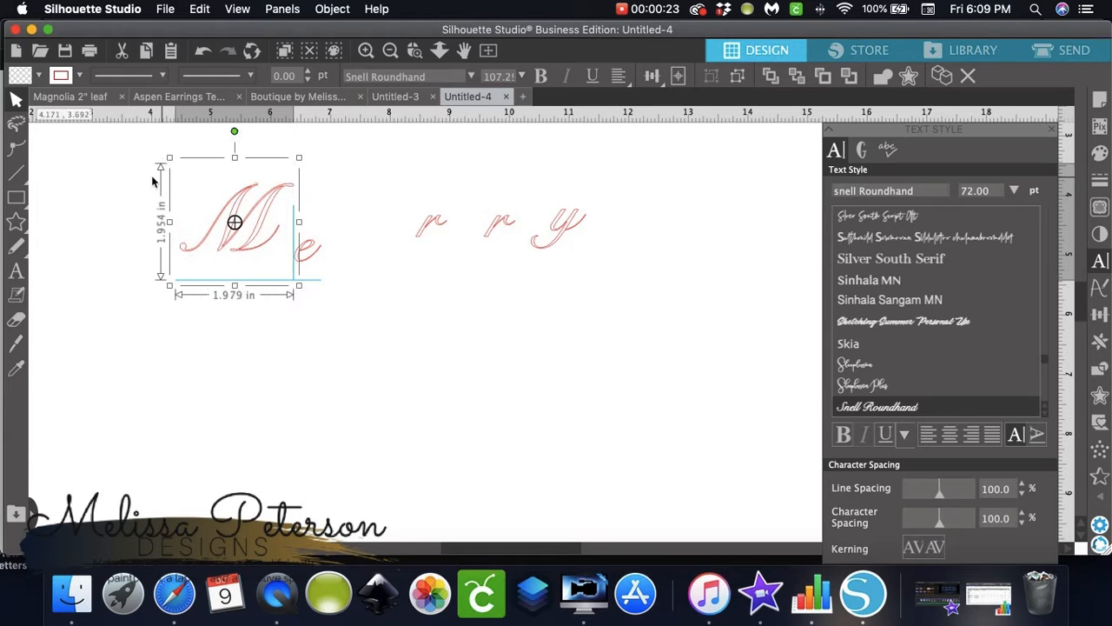
- Reposition the enlarged M so the end of its last stroke meets the e
click(270, 221)
click(273, 209)
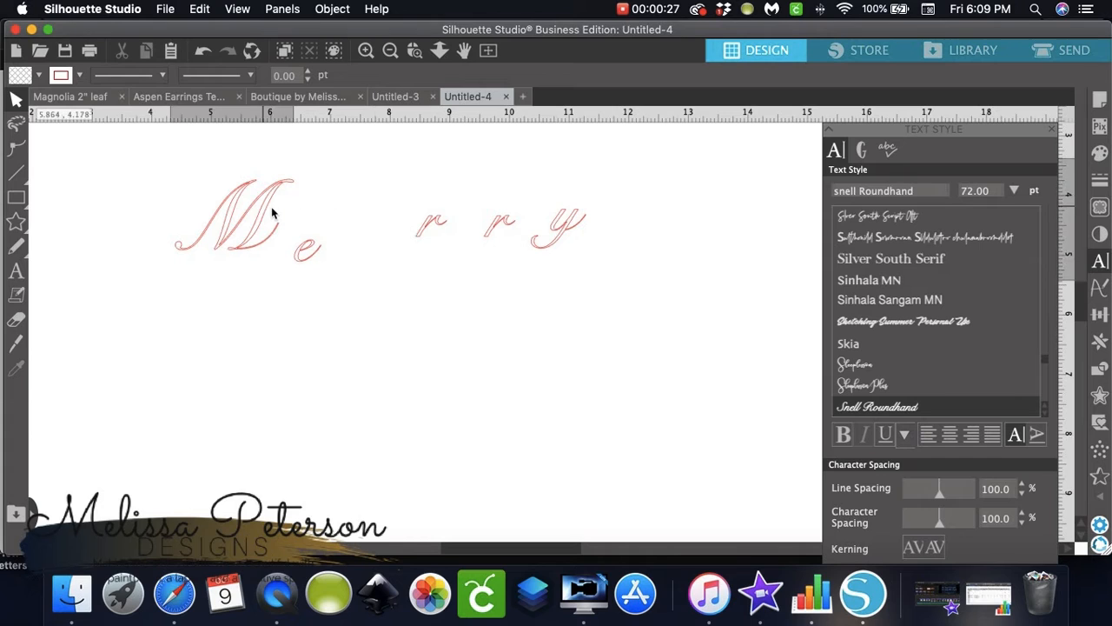
double_click(273, 210)
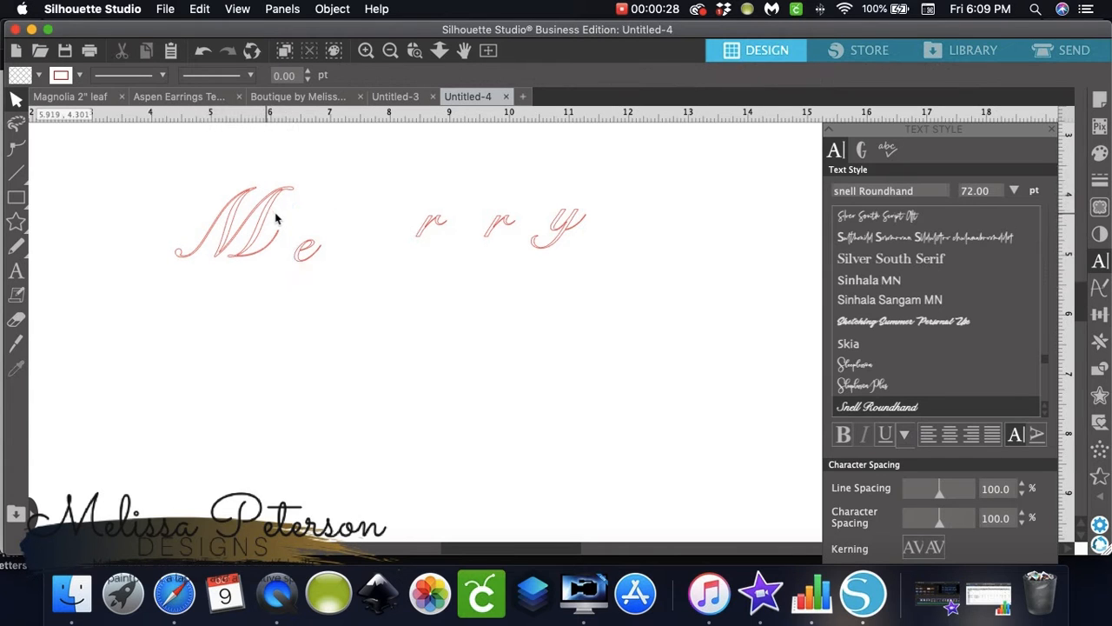
double_click(273, 213)
click(273, 213)
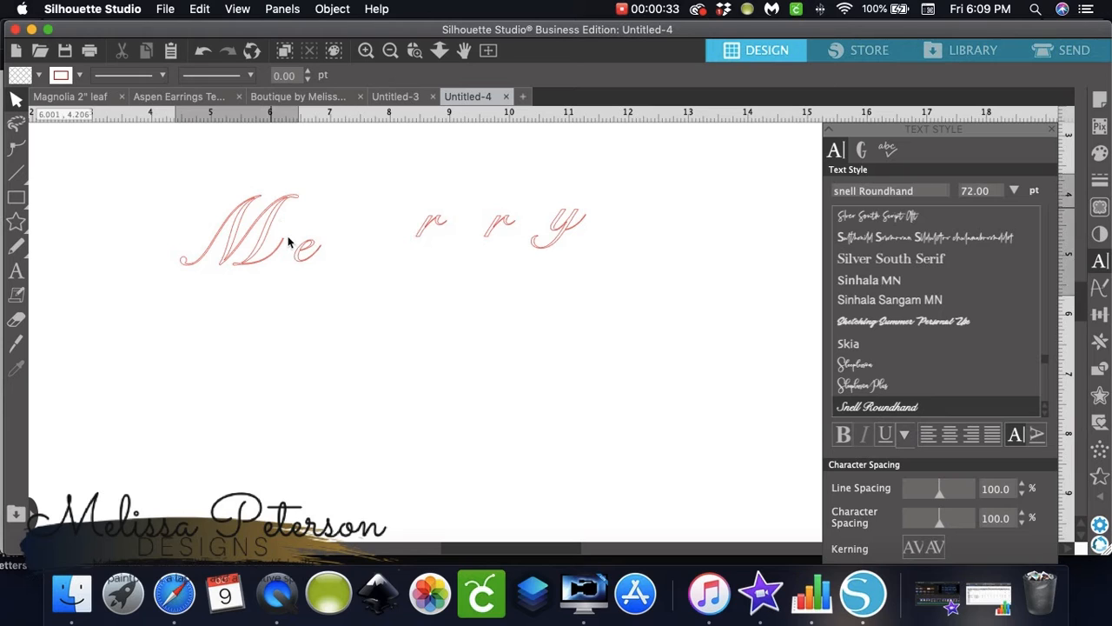
double_click(291, 240)
click(300, 247)
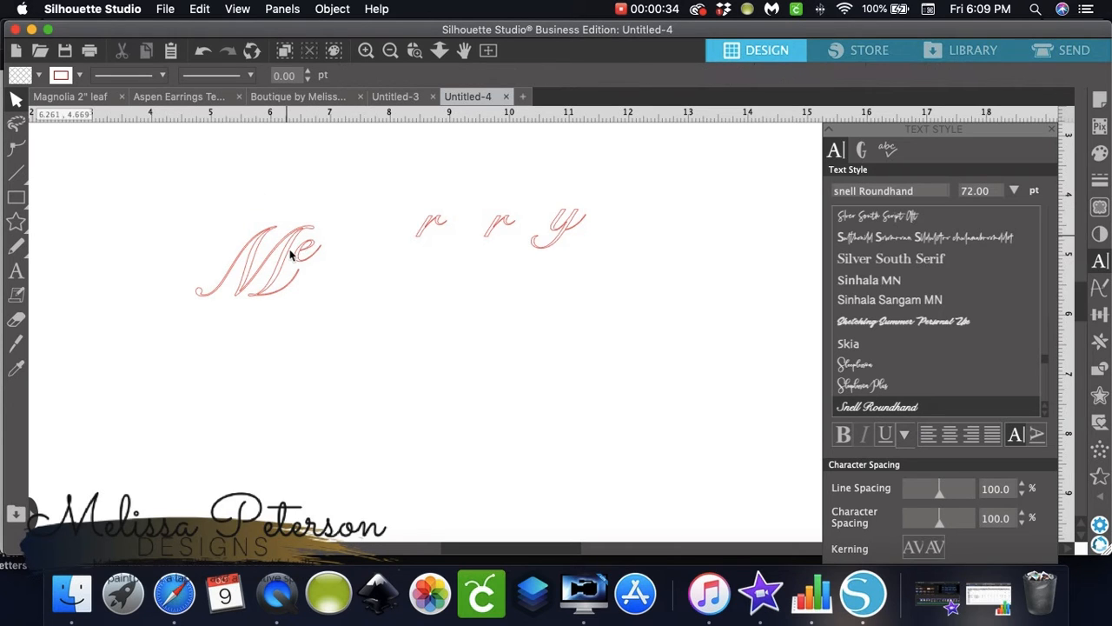
double_click(284, 234)
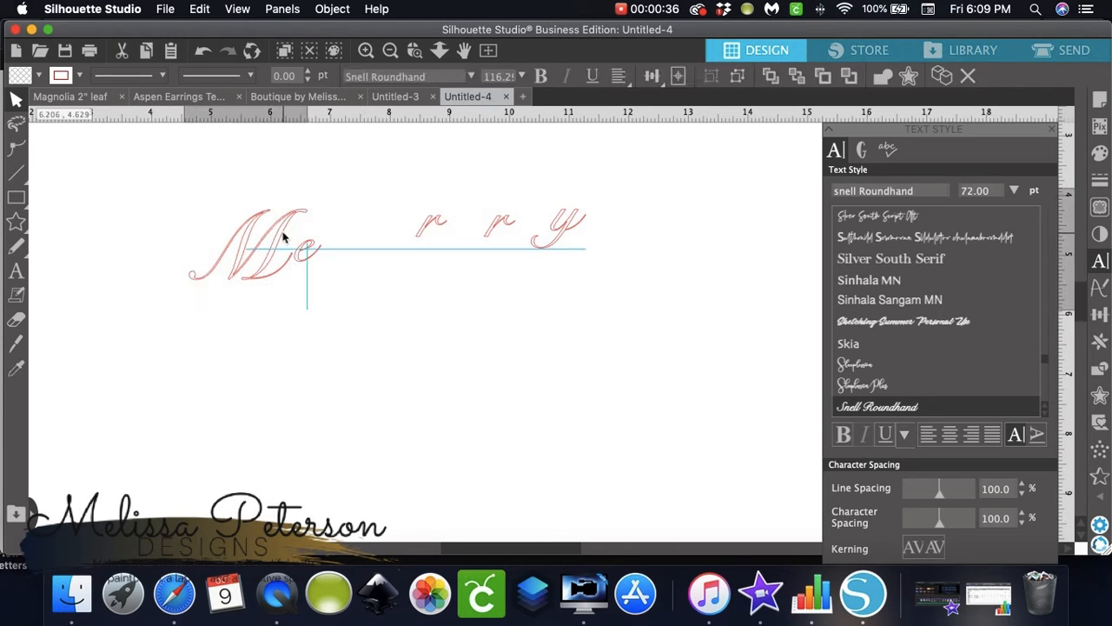
key(Escape)
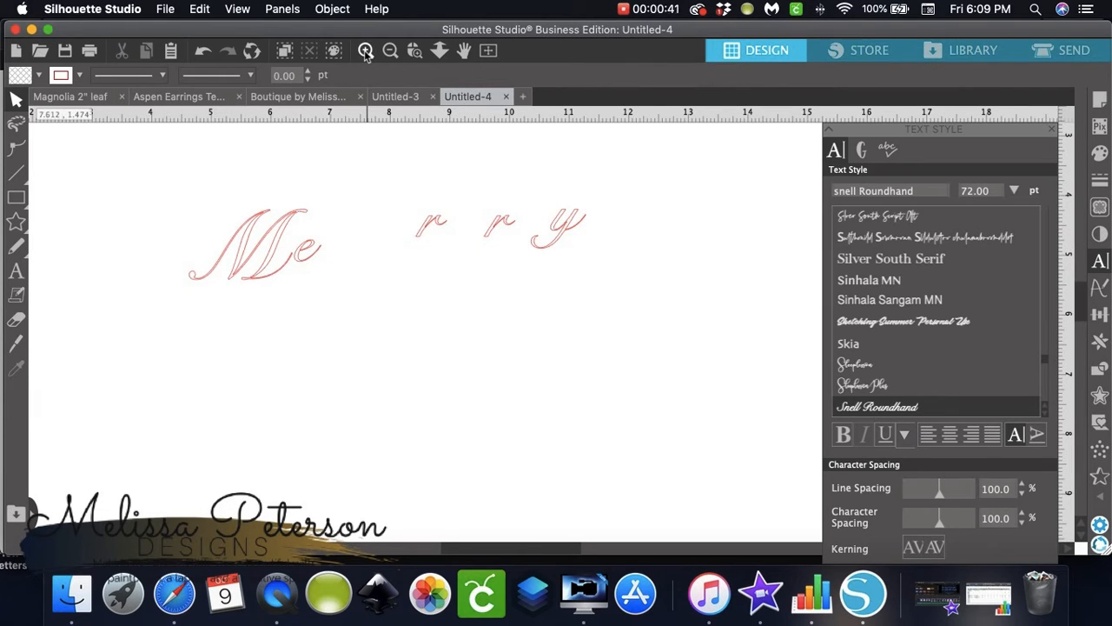
- Shift the e slightly so it overlaps the last stroke of the M
click(365, 52)
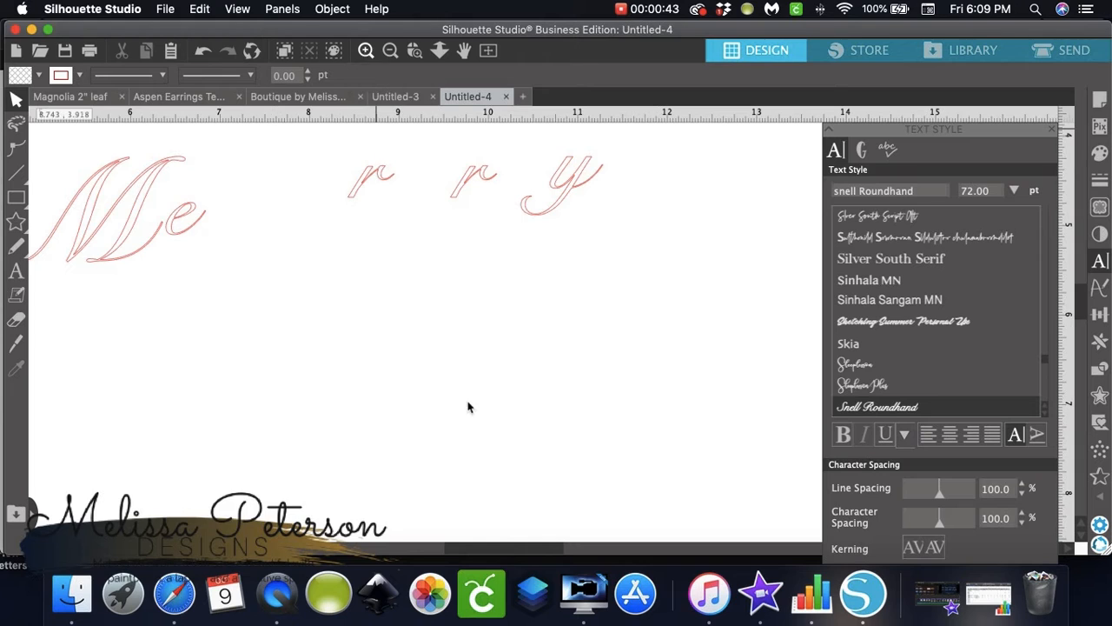
drag(508, 549, 483, 554)
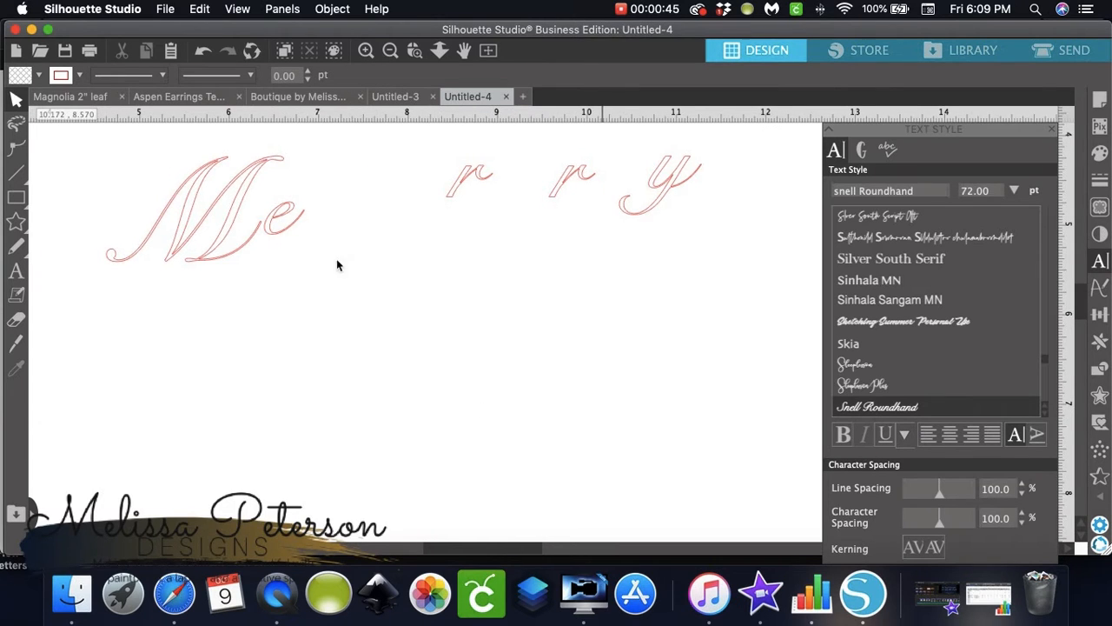
click(284, 233)
drag(283, 233, 275, 240)
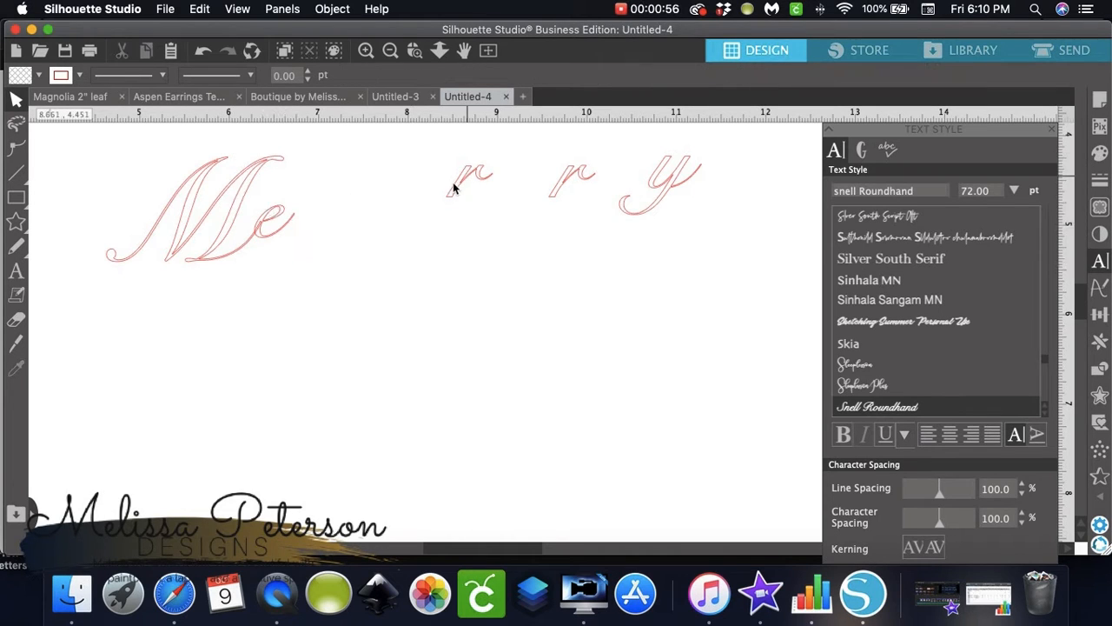
- Move both r letters and the y into place after the e so the overlapping letters spell Merry
drag(452, 182, 297, 225)
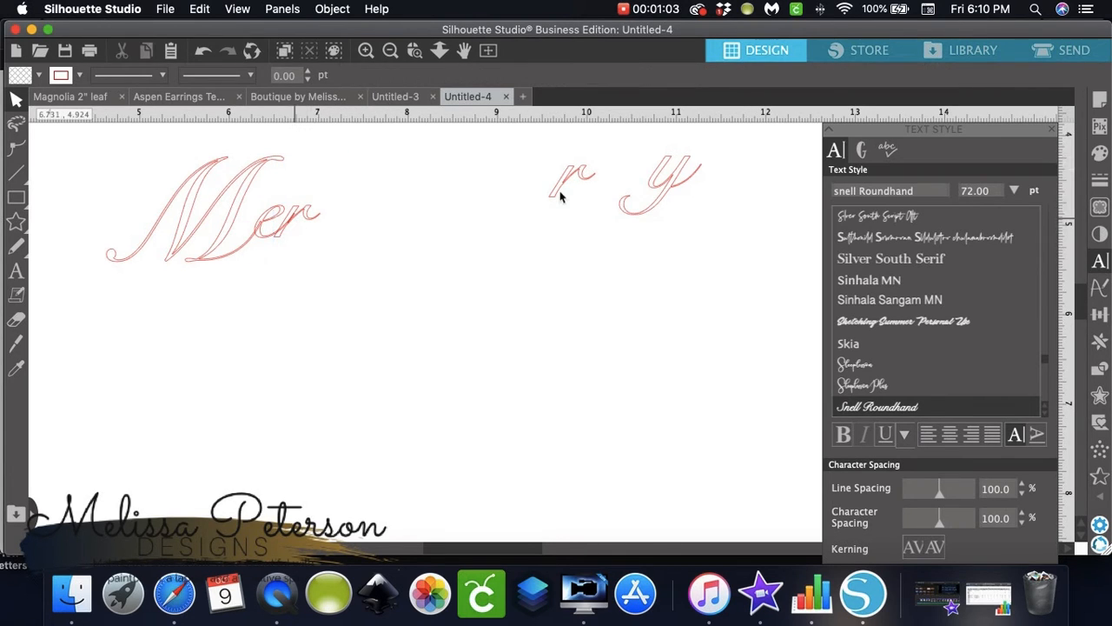
drag(563, 187, 323, 217)
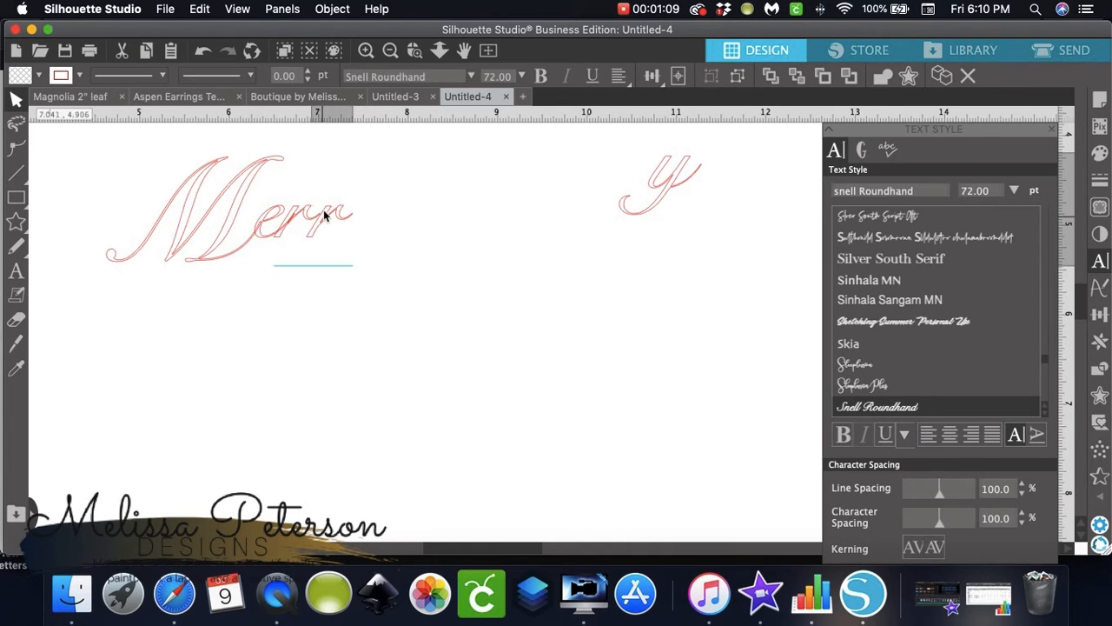
click(542, 206)
drag(661, 185, 357, 236)
click(450, 280)
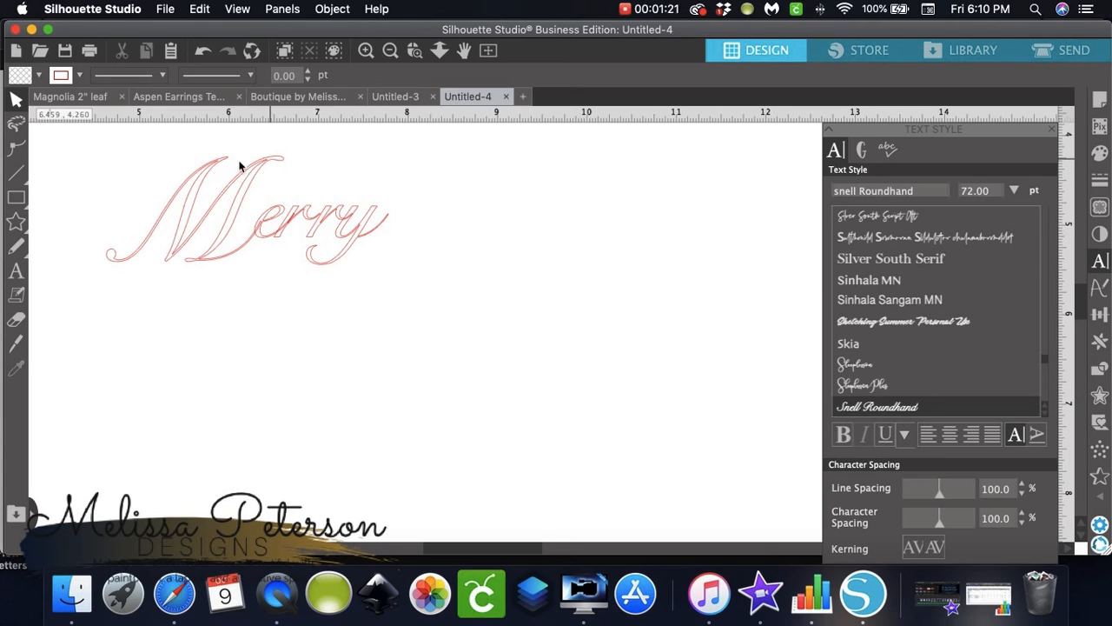
- Weld all the letters of Merry together and check how the pieces are joined
drag(119, 158, 486, 290)
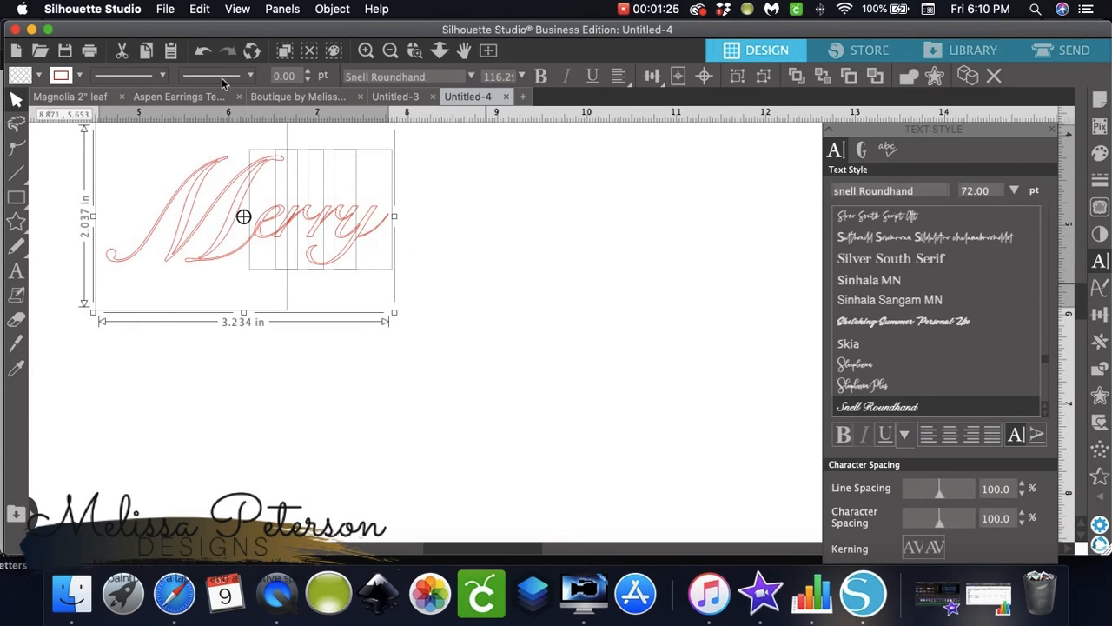
click(344, 9)
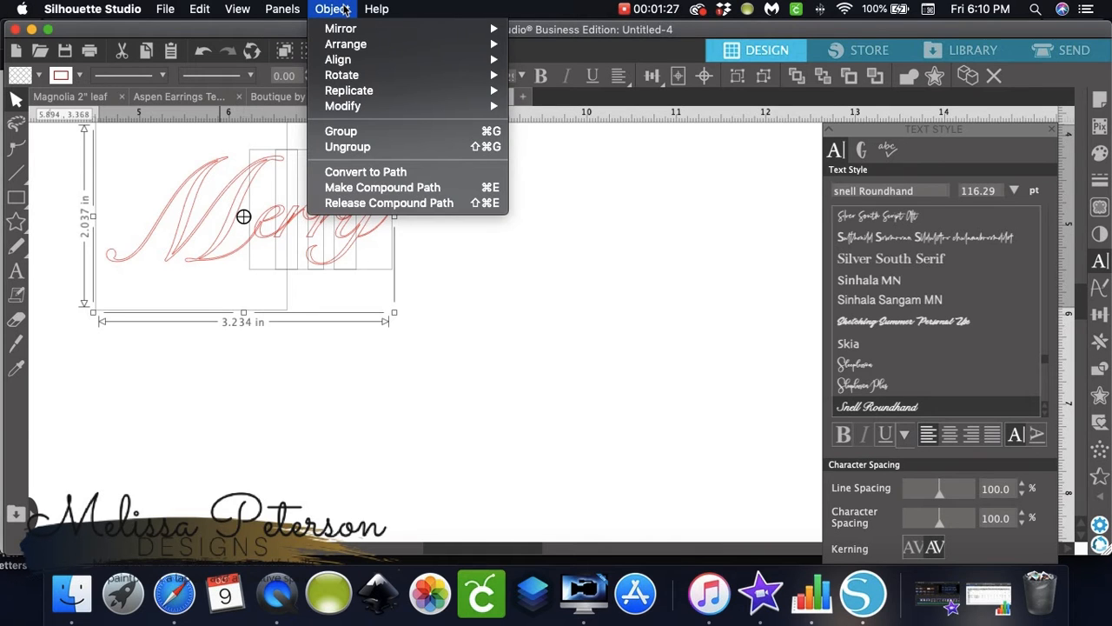
mouse_move(356, 108)
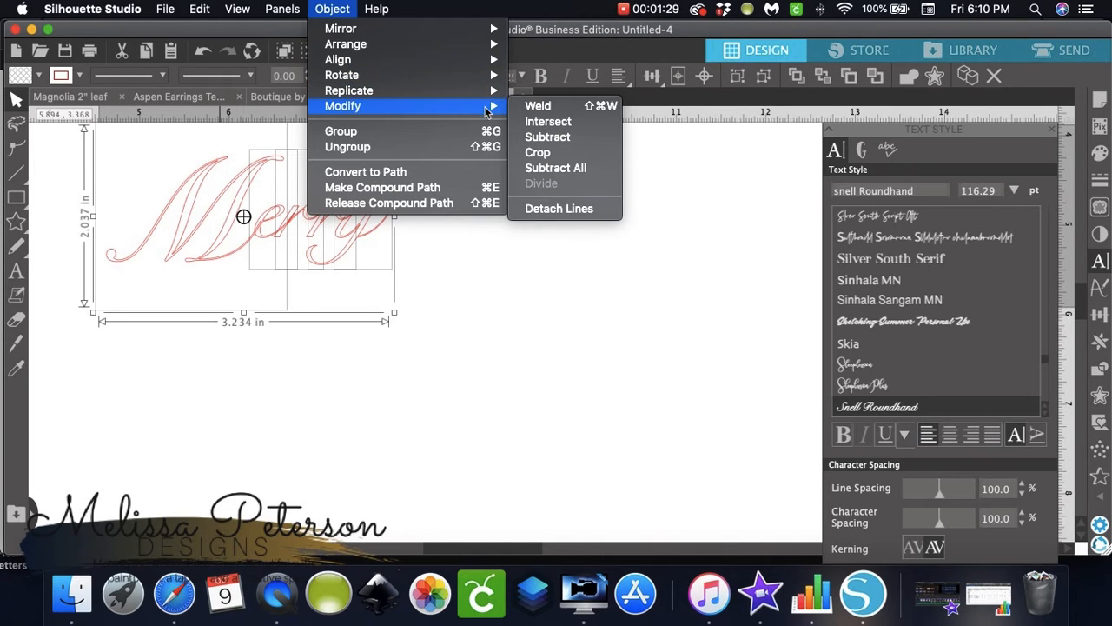
click(546, 108)
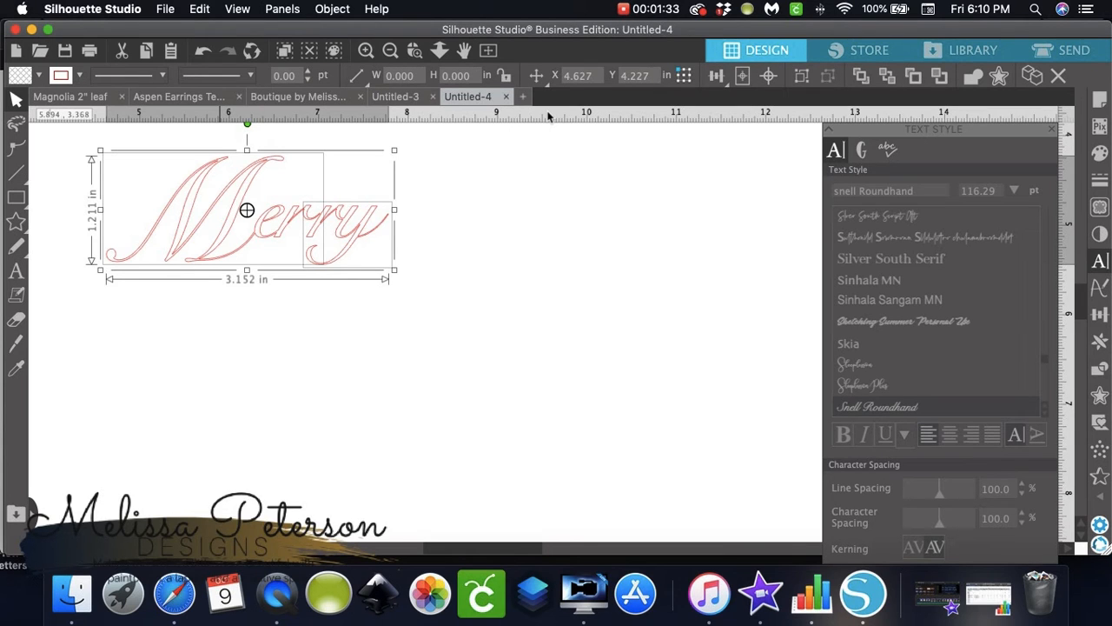
click(487, 136)
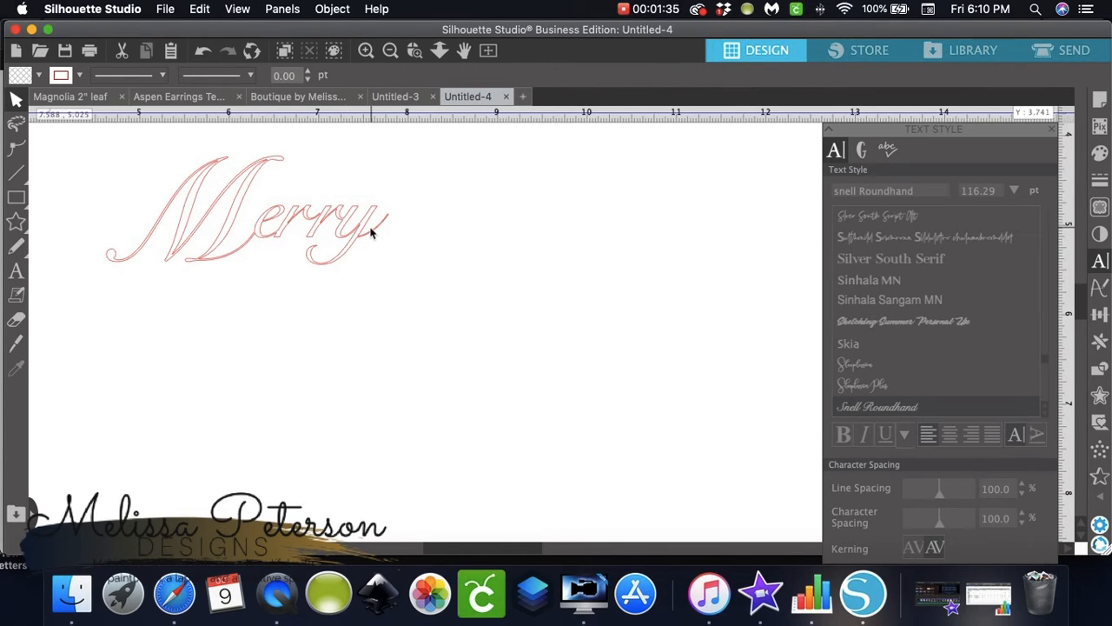
click(371, 232)
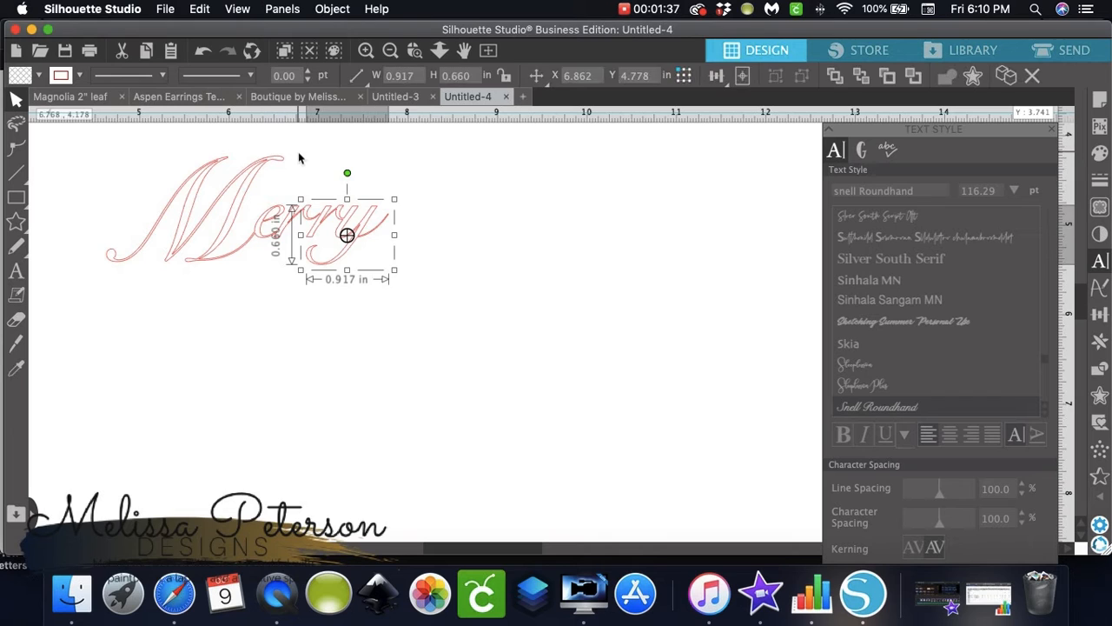
click(298, 157)
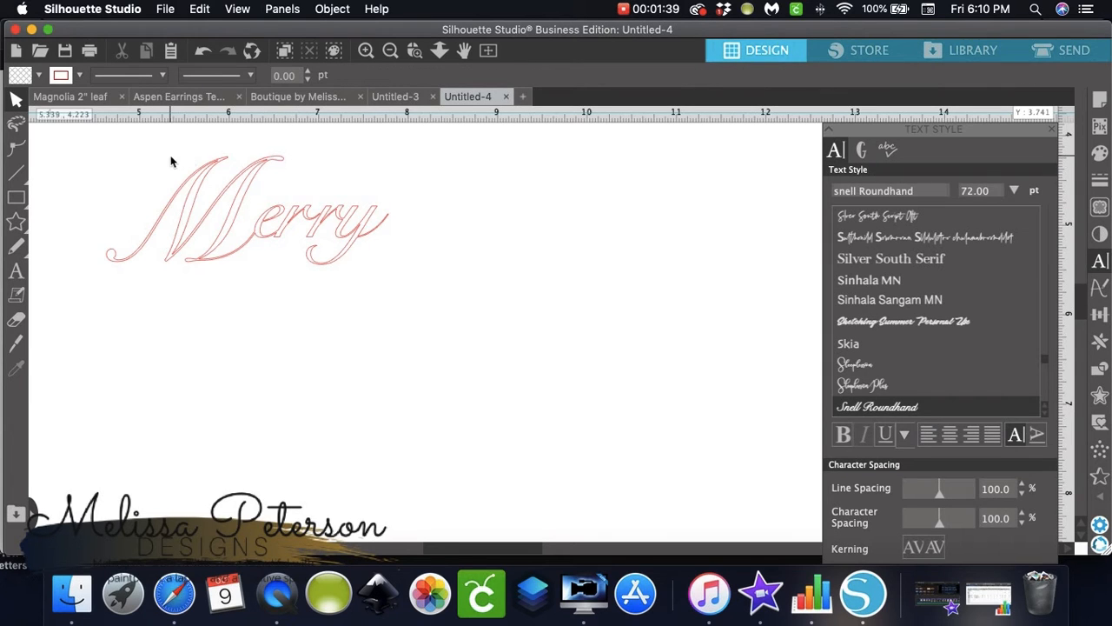
- Change the line color of the whole word Merry to black
drag(165, 159, 425, 300)
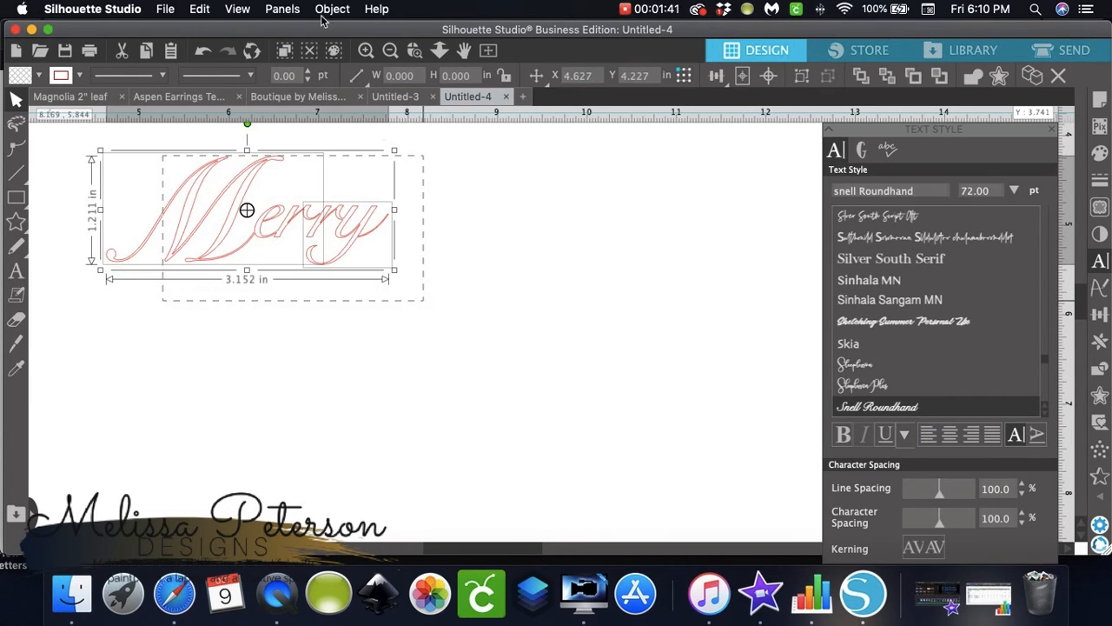
click(79, 75)
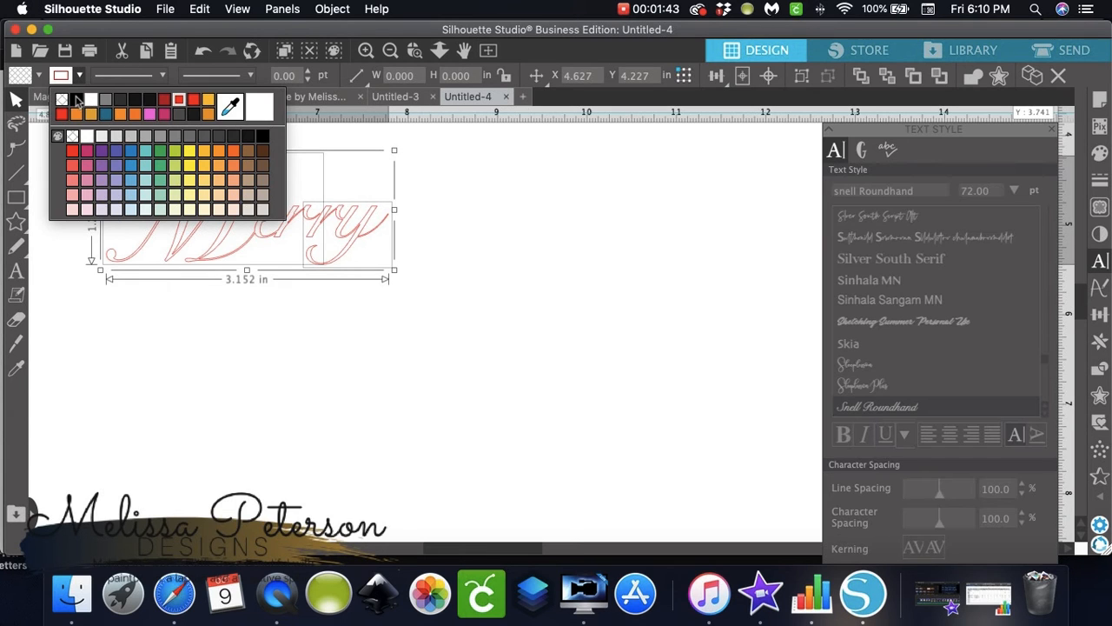
click(507, 241)
click(507, 241)
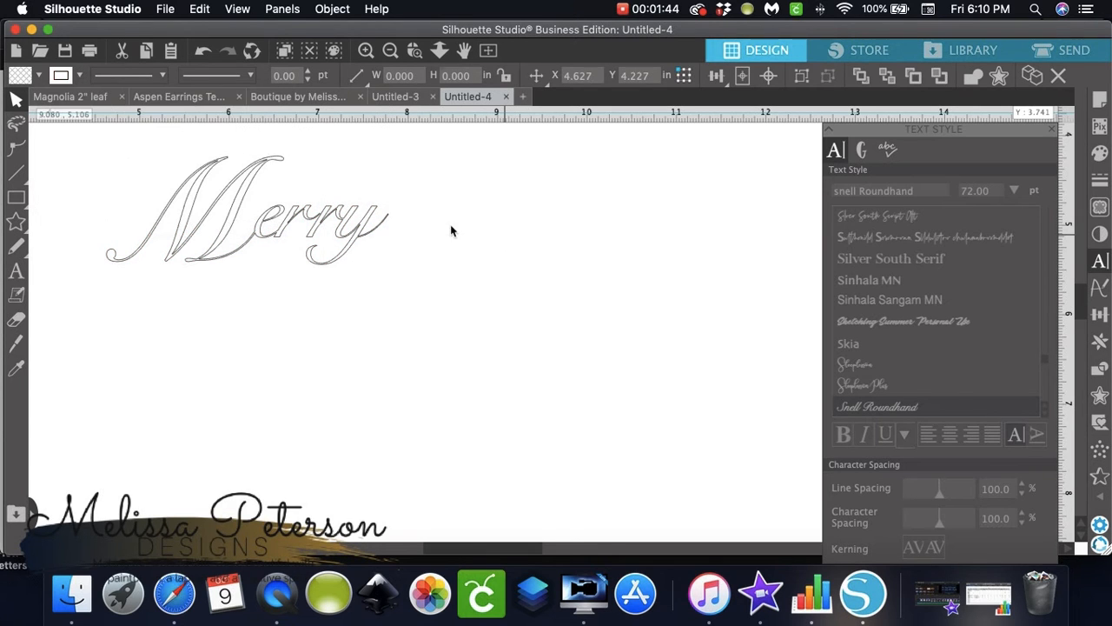
- Group the welded pieces of Merry into one object
drag(131, 159, 430, 288)
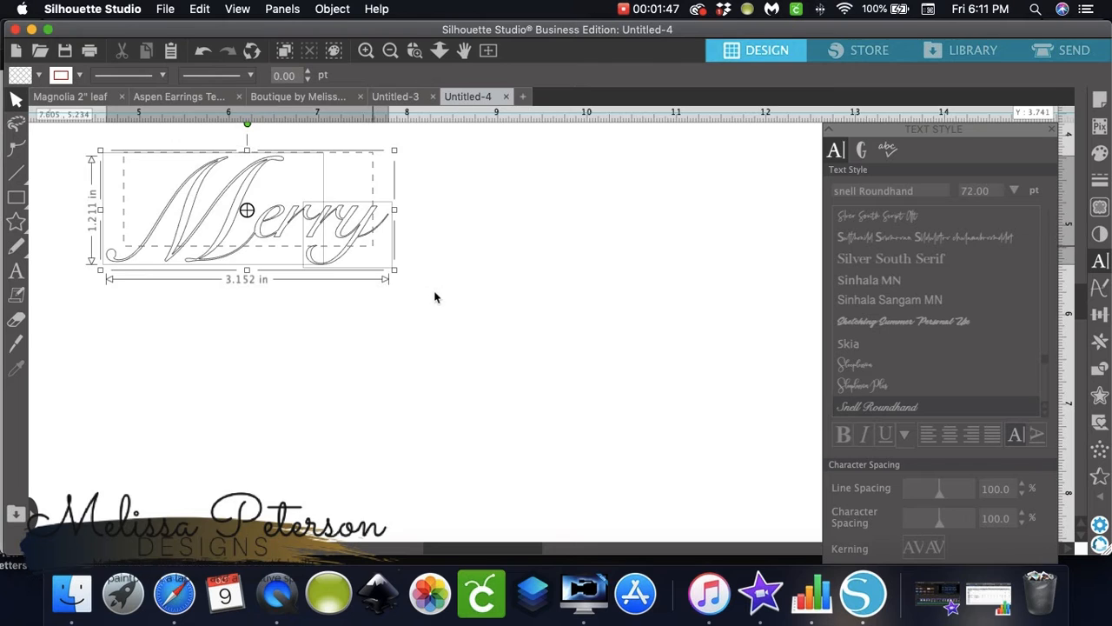
click(333, 8)
click(386, 132)
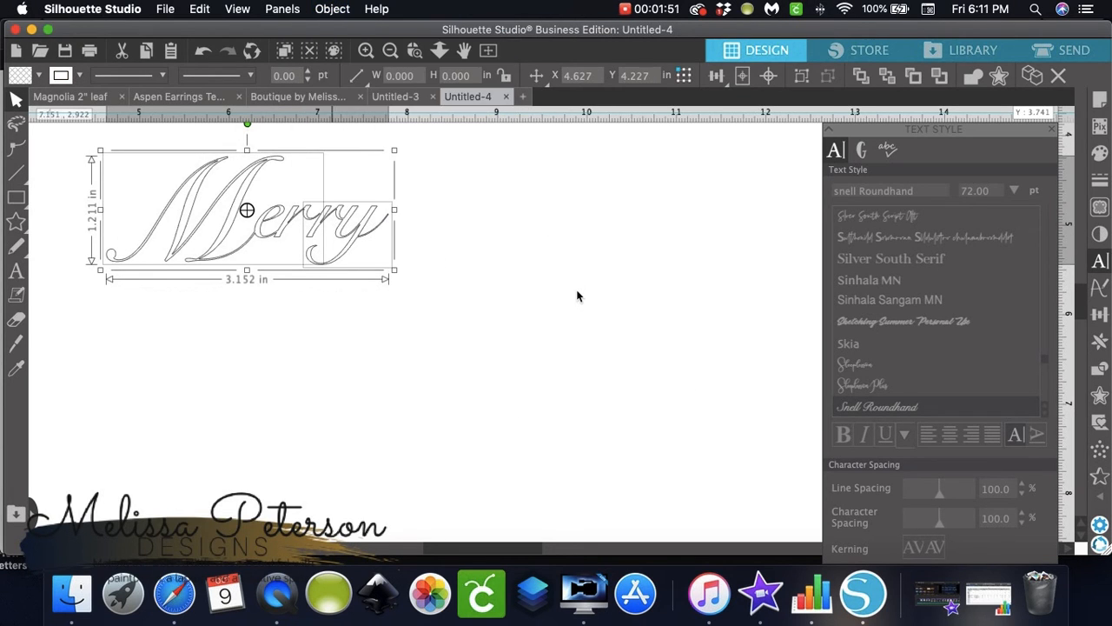
click(53, 200)
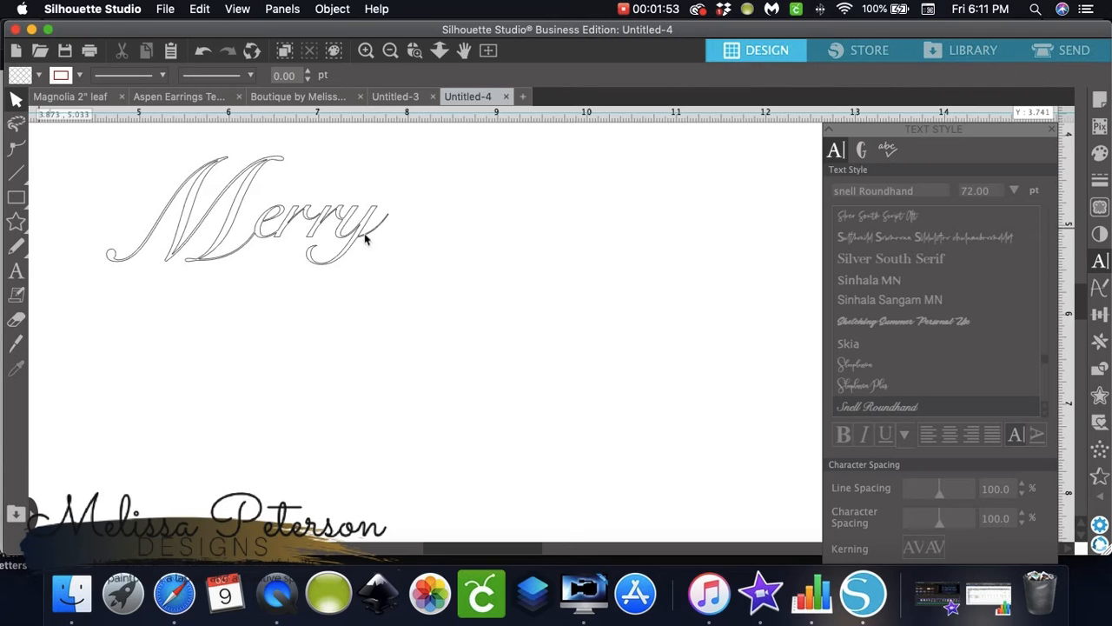
- Add a separate letter C in Snell Roundhand at 72 pt and place it below the y of Merry
key(t)
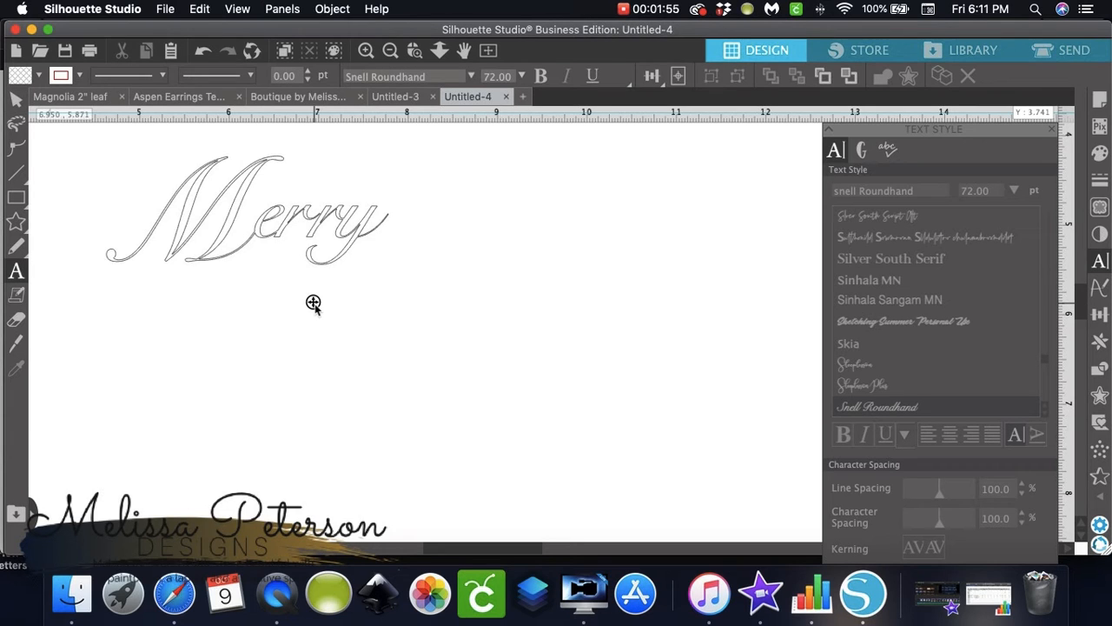
click(313, 303)
text(C)
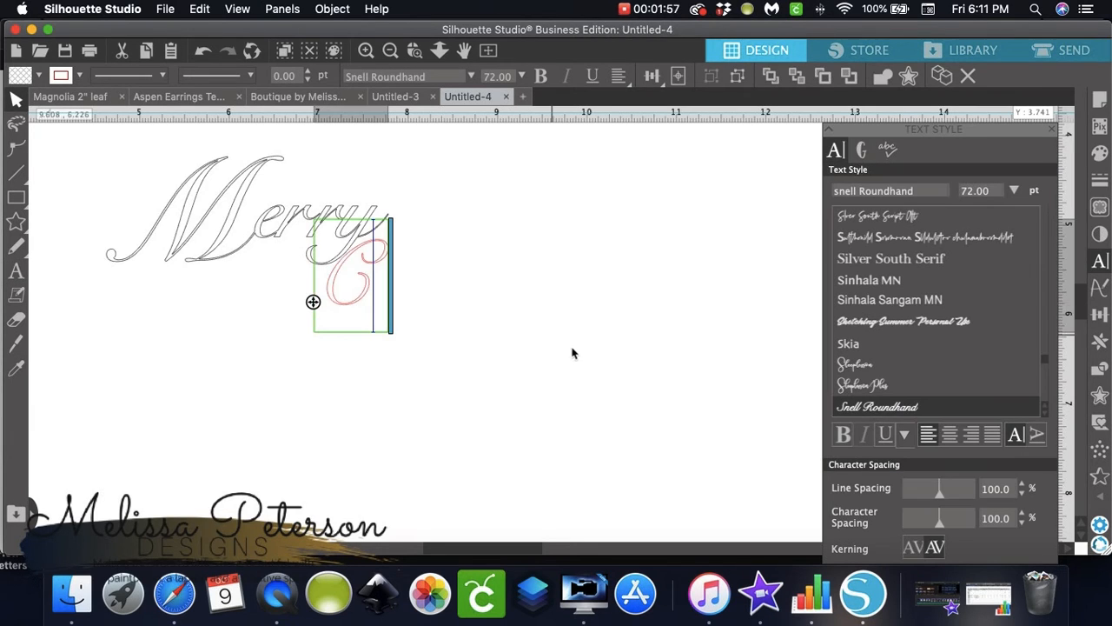
click(416, 335)
drag(354, 298, 358, 345)
click(250, 314)
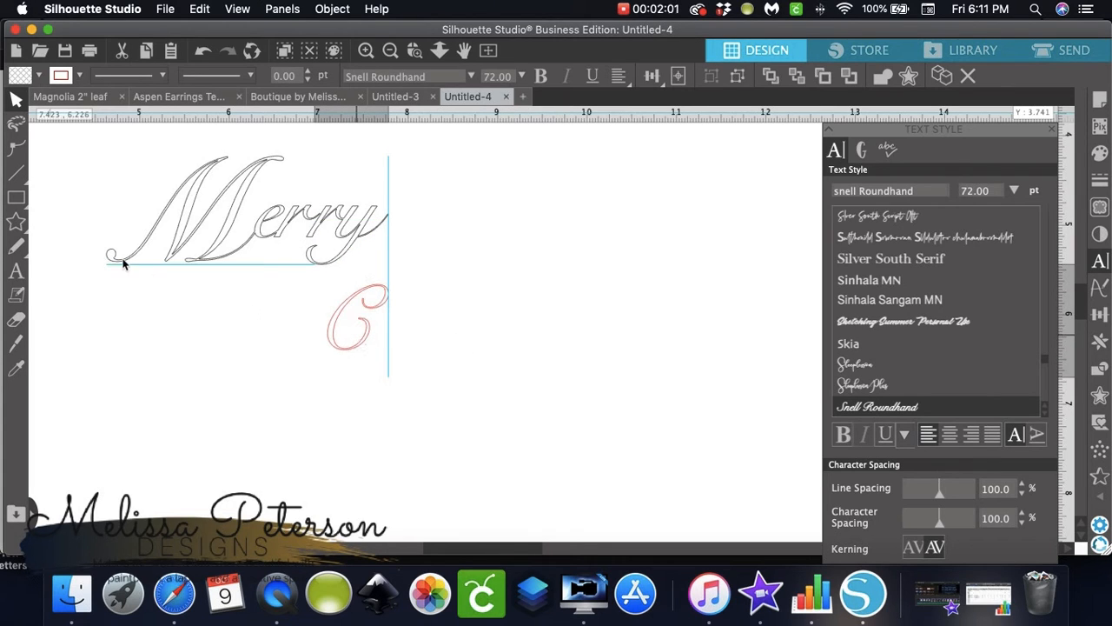
- Add the text "hristmas" in Snell Roundhand at 72 pt and place it after the C, below Merry
key(t)
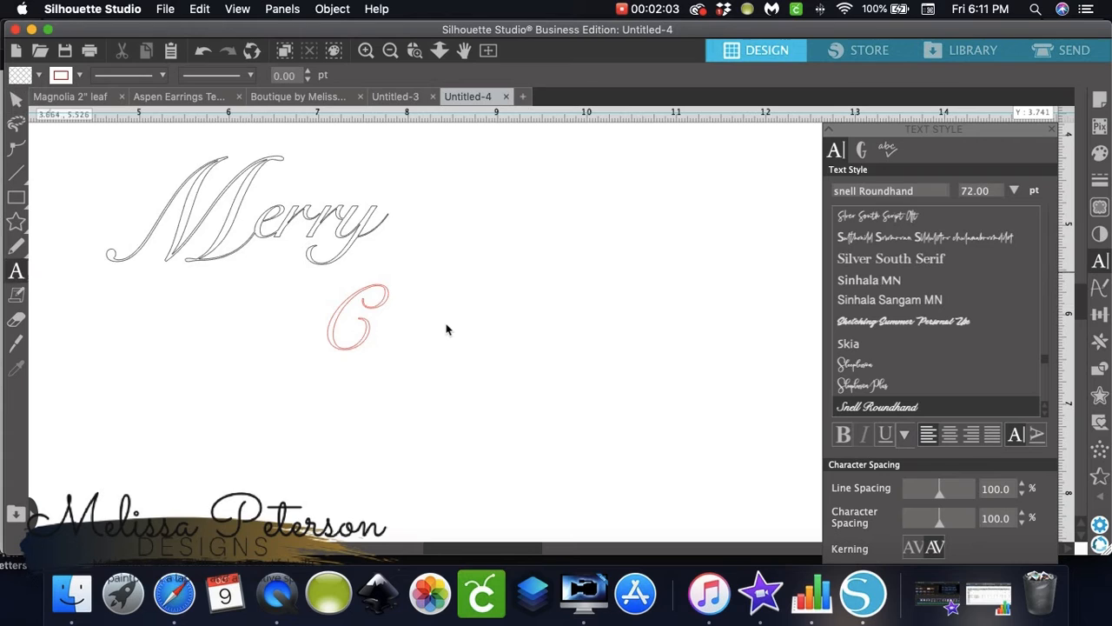
click(447, 329)
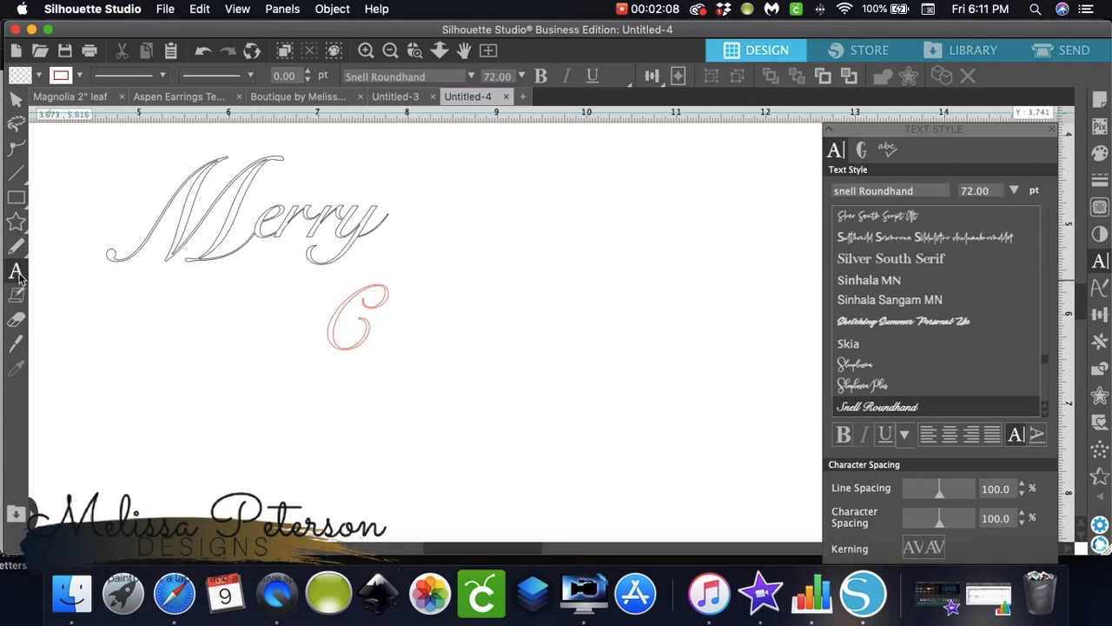
click(418, 318)
text(hristmas)
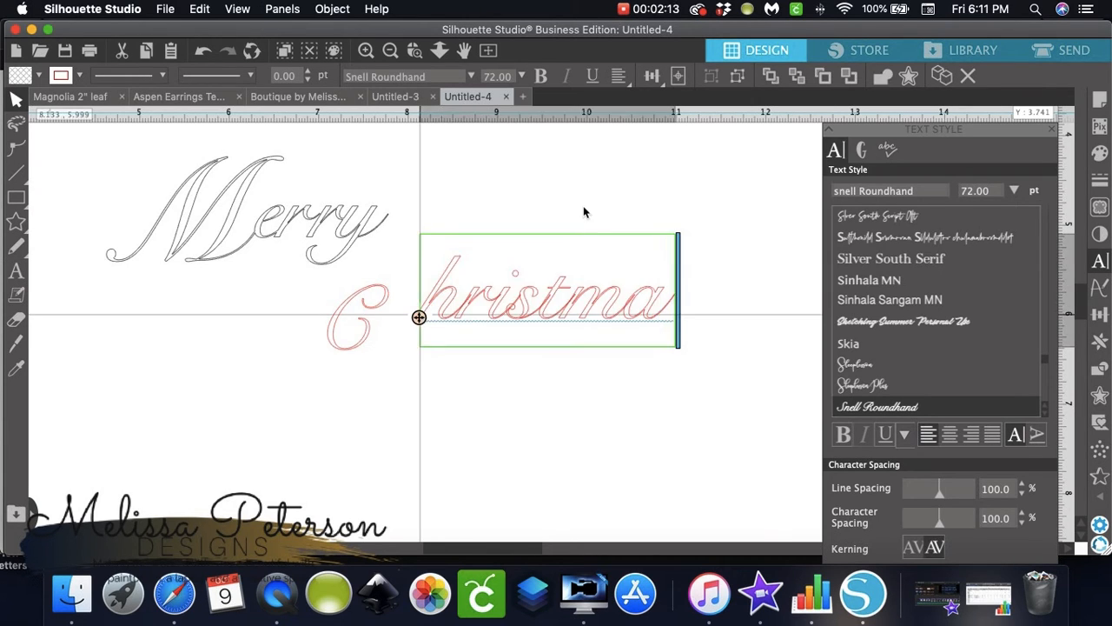
click(576, 185)
drag(466, 300, 510, 345)
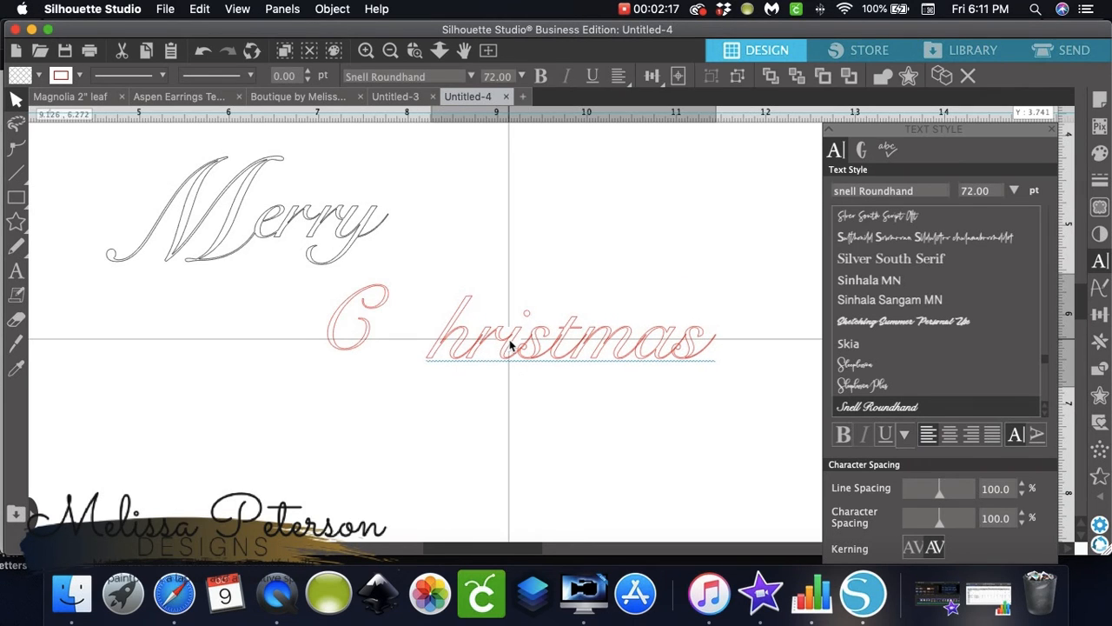
- Enlarge the letter C below Merry proportionally to about 132 pt, making it a tall capital for Christmas
click(382, 333)
click(369, 339)
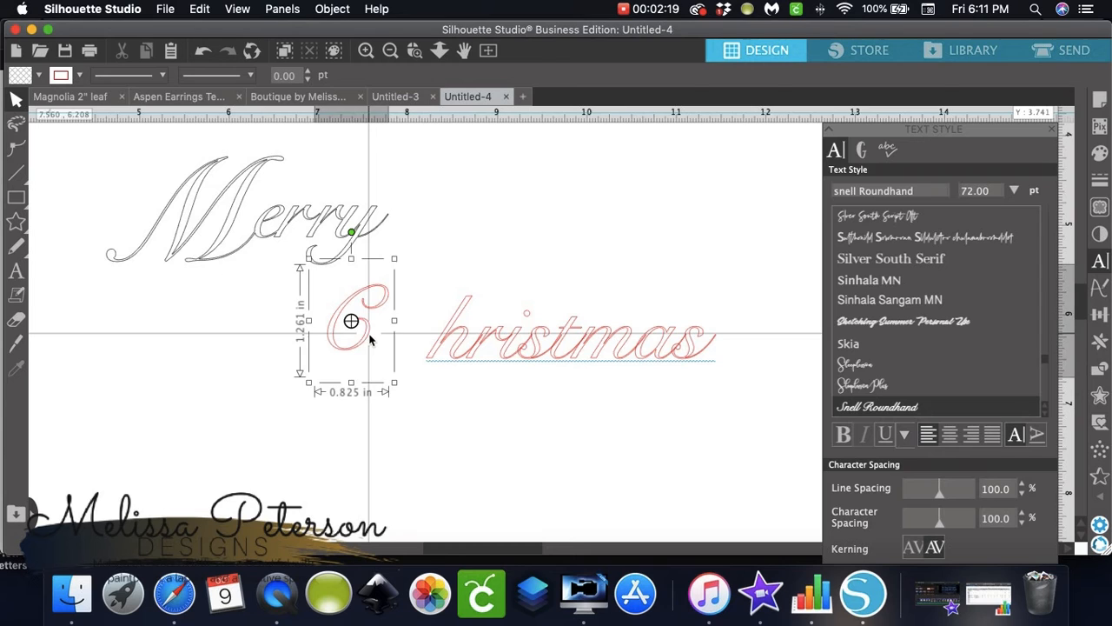
drag(395, 388, 481, 479)
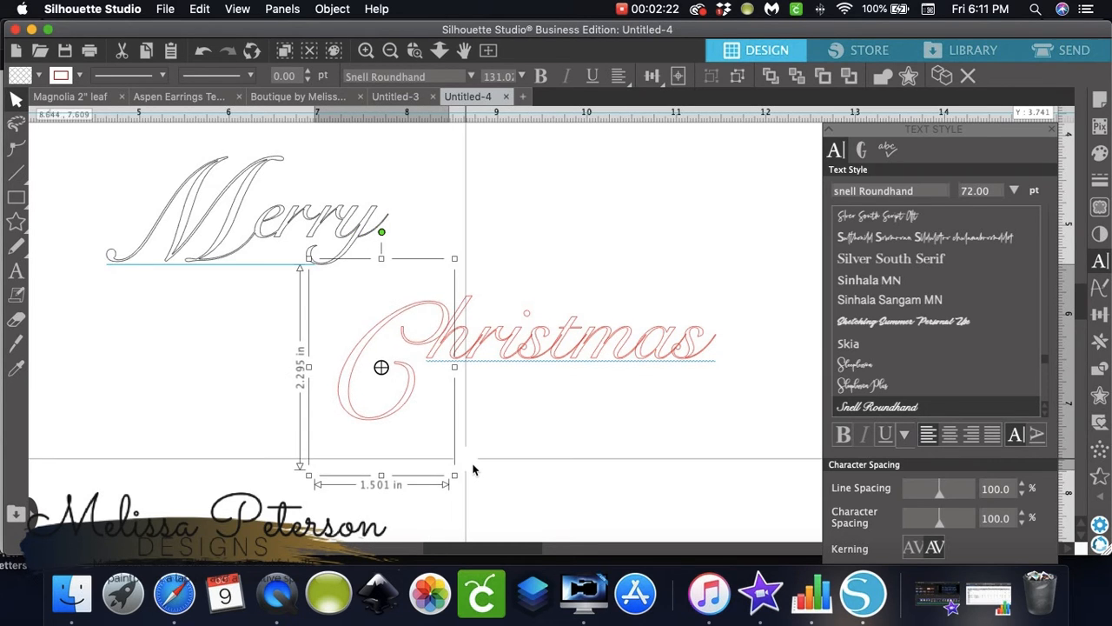
- Move the "hristmas" text so its h overlaps the lower end of the enlarged C and both share a baseline
click(639, 389)
drag(638, 389, 603, 410)
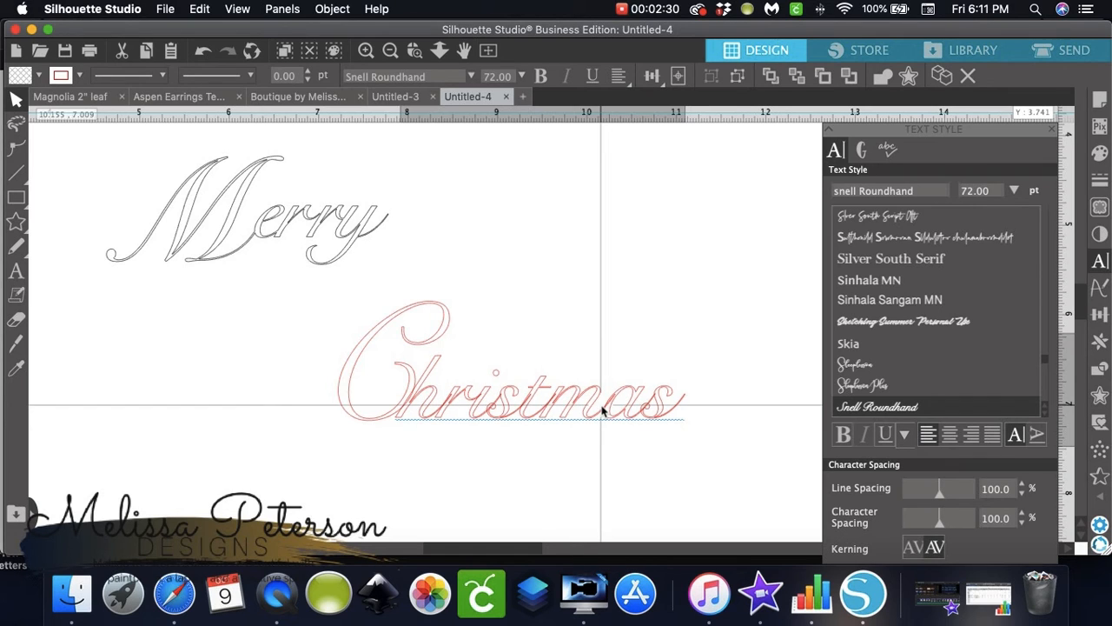
click(598, 325)
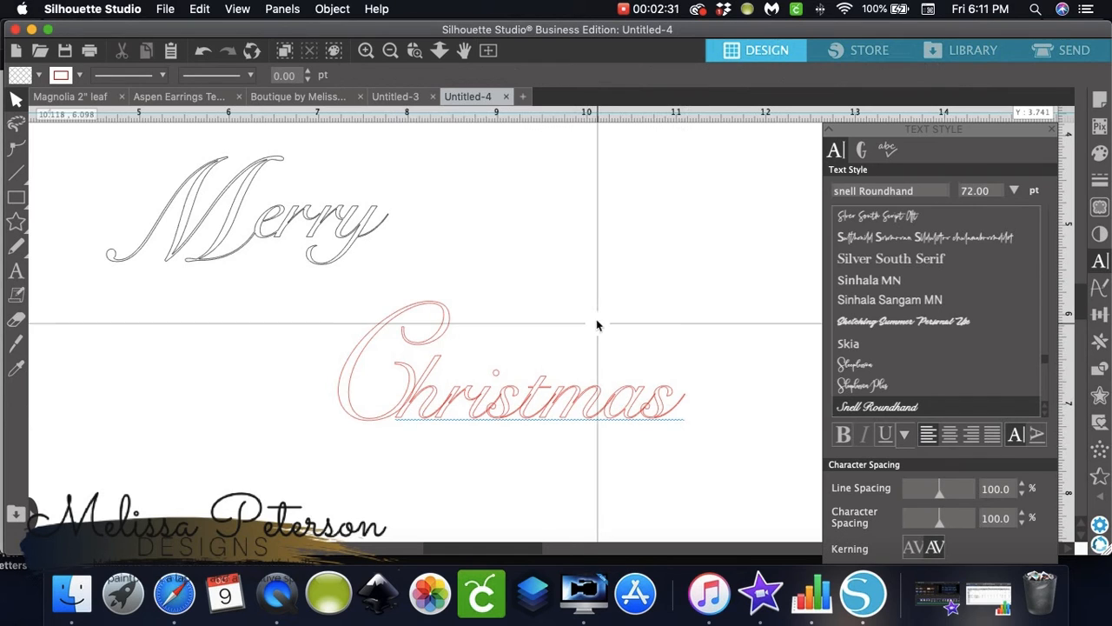
- Weld the enlarged C and the "hristmas" text into one connected word
click(355, 298)
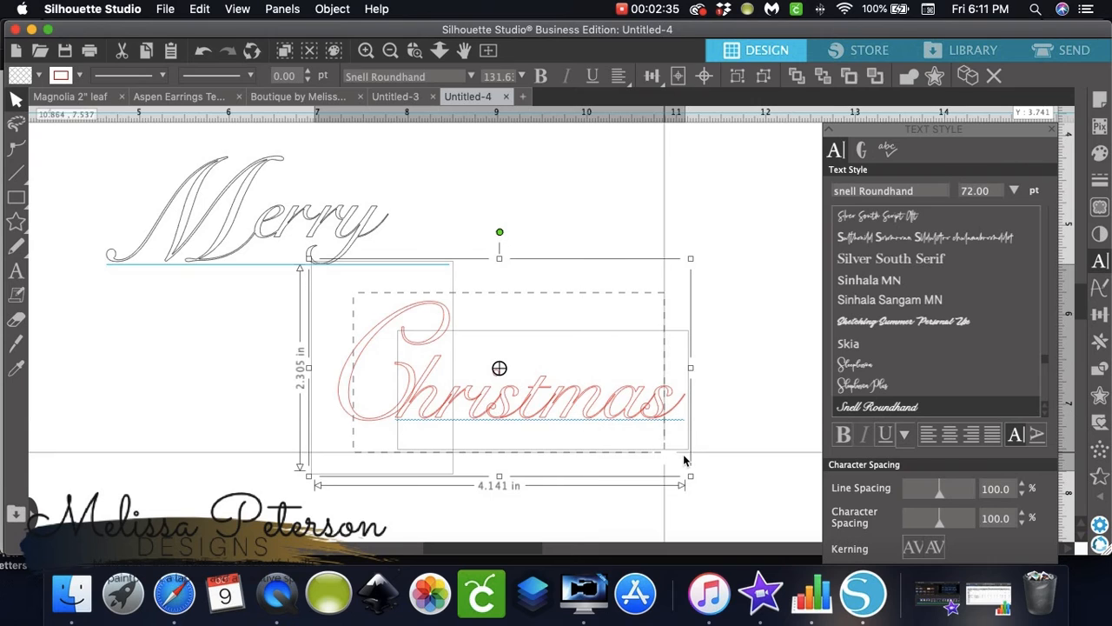
click(336, 9)
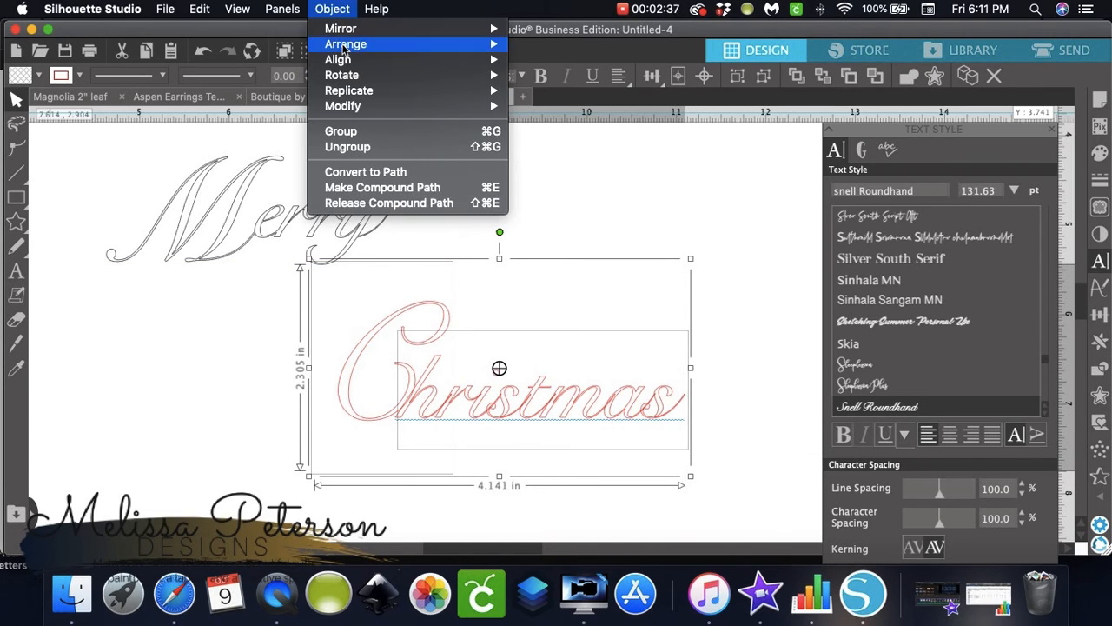
mouse_move(358, 108)
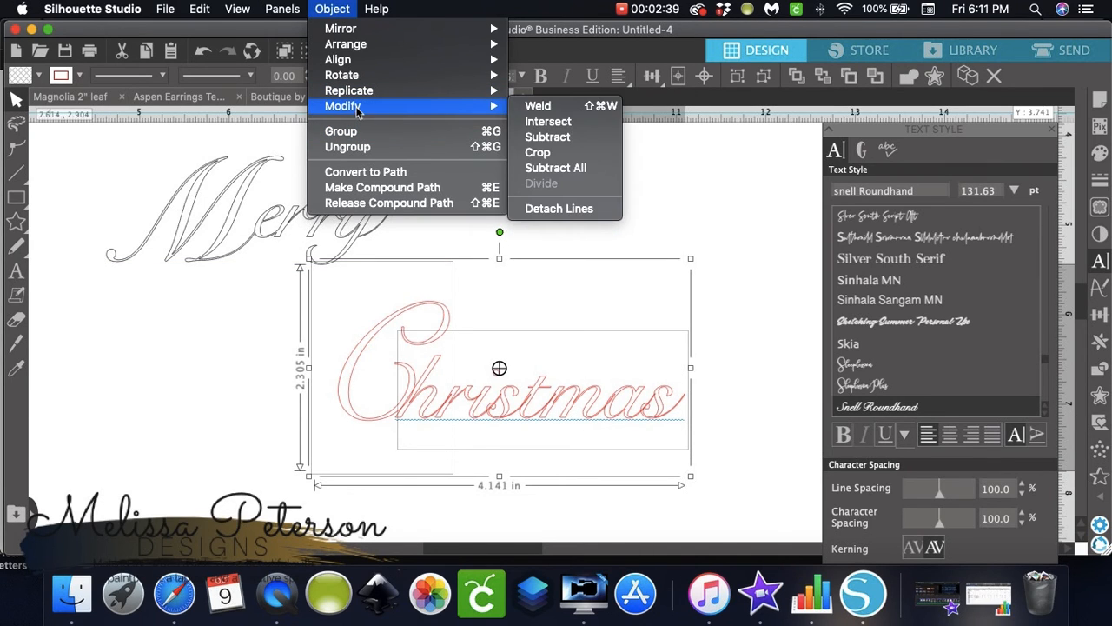
click(587, 106)
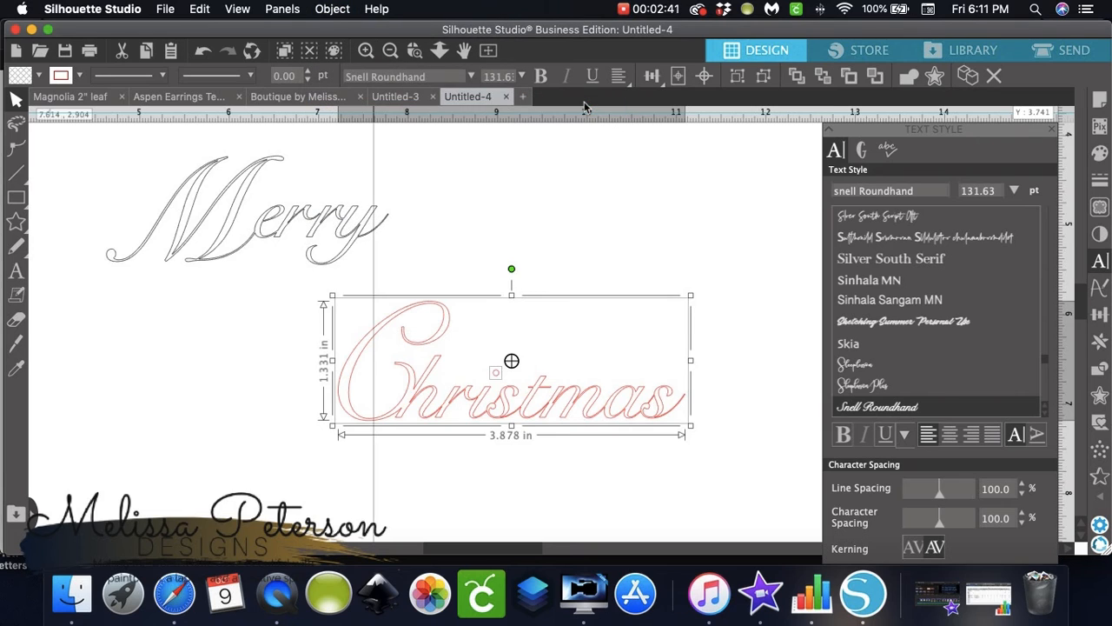
click(517, 167)
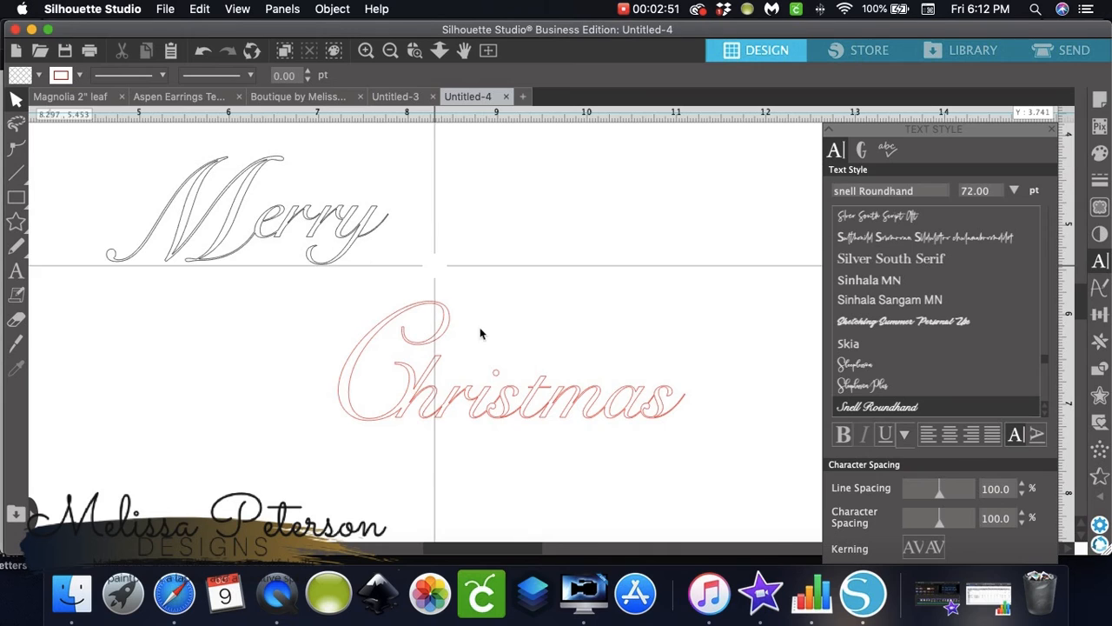
- Change the line color of the whole word Christmas, including the dot of the i, to black
drag(323, 309, 715, 455)
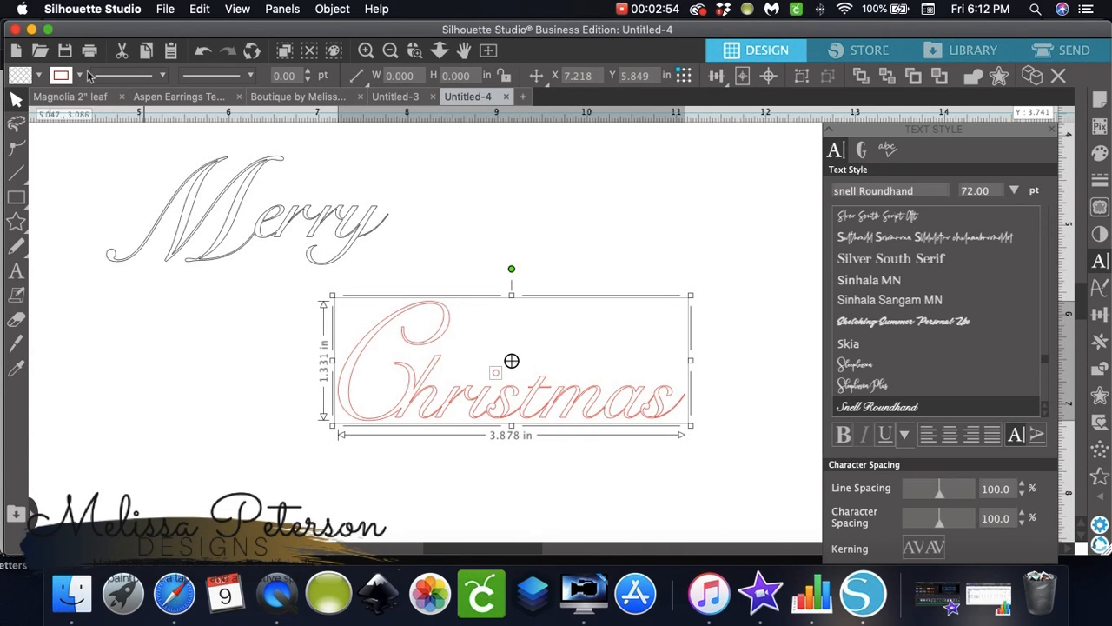
click(78, 76)
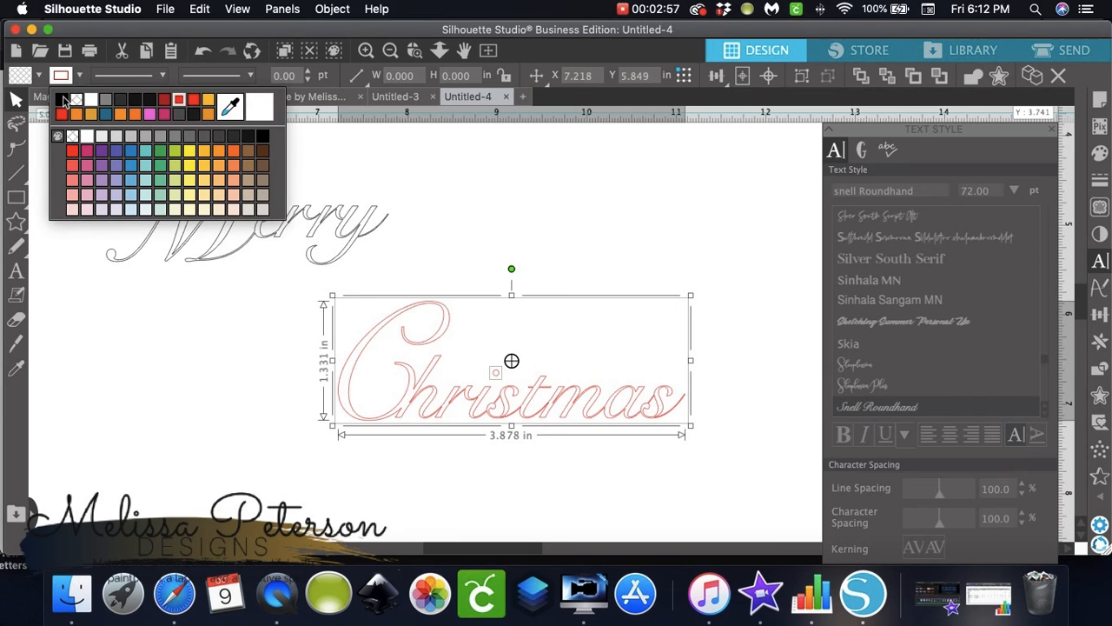
click(61, 99)
click(545, 218)
click(545, 217)
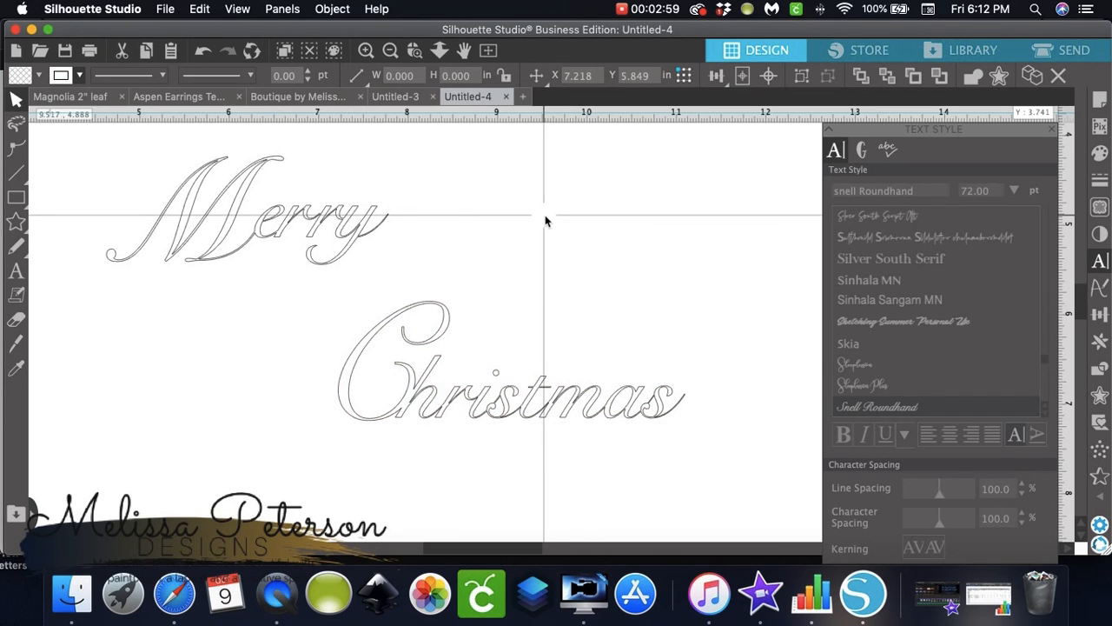